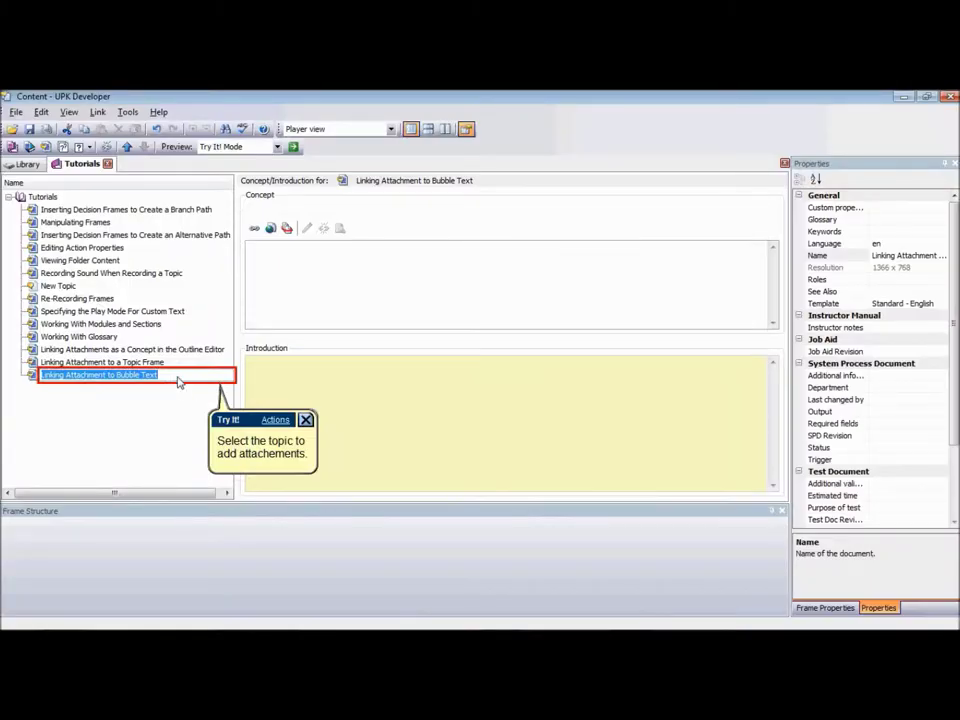
Open the Linking Attachment to Bubble Text topic's fifth frame and bring up link properties for 'Name'
{"action": "double_click", "coordinate": [177, 381]}
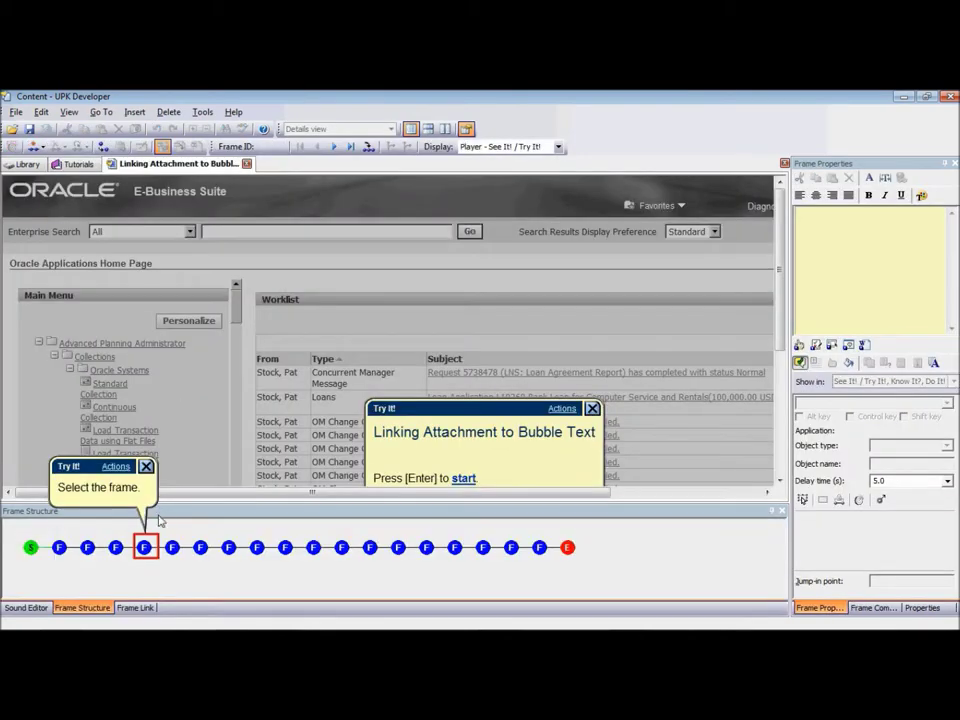
{"action": "left_click", "coordinate": [144, 548]}
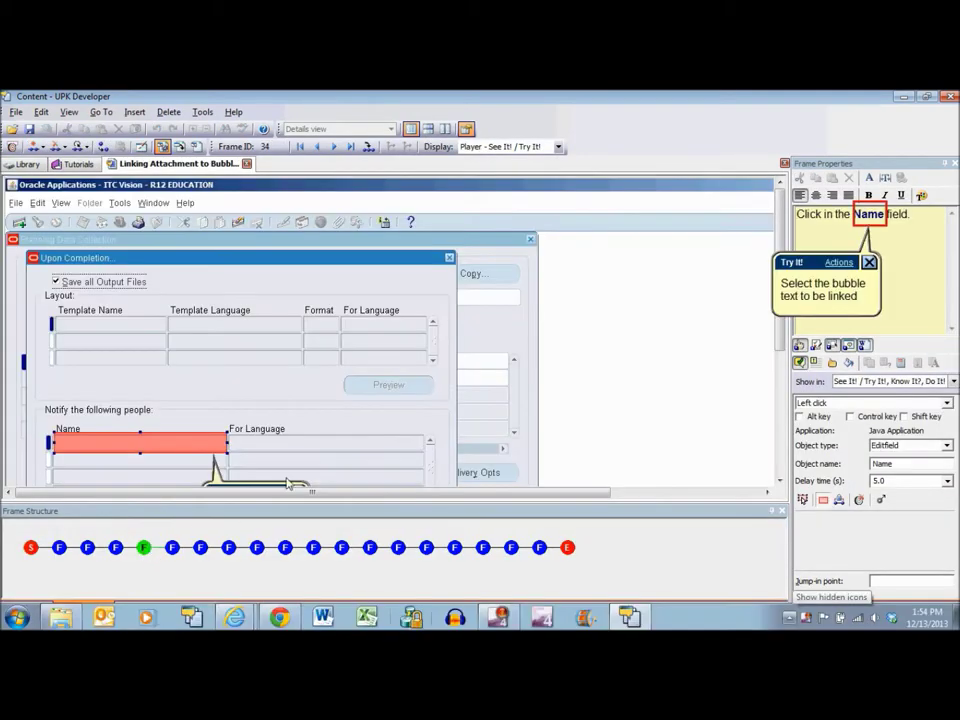
{"action": "left_click_drag", "start_coordinate": [877, 218], "coordinate": [854, 216]}
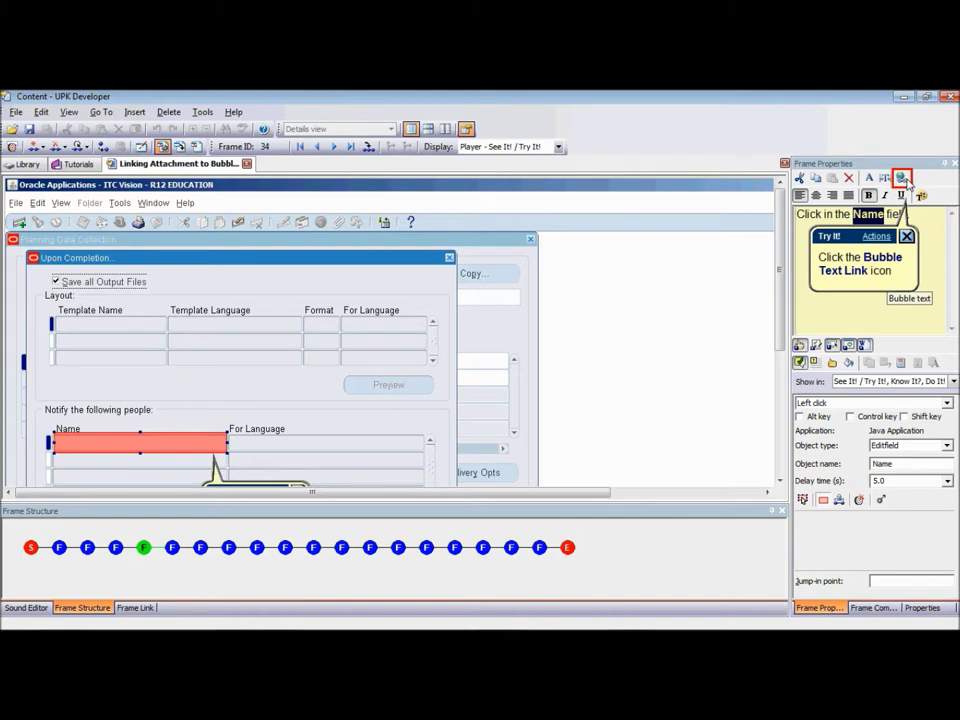
{"action": "left_click", "coordinate": [903, 178]}
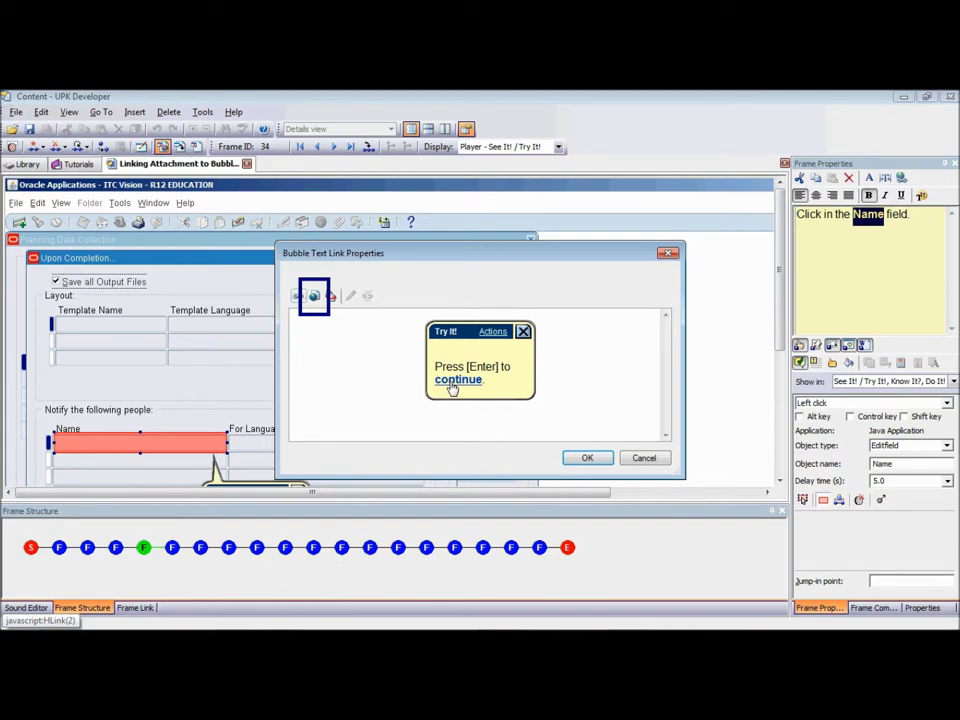
{"action": "left_click", "coordinate": [452, 384]}
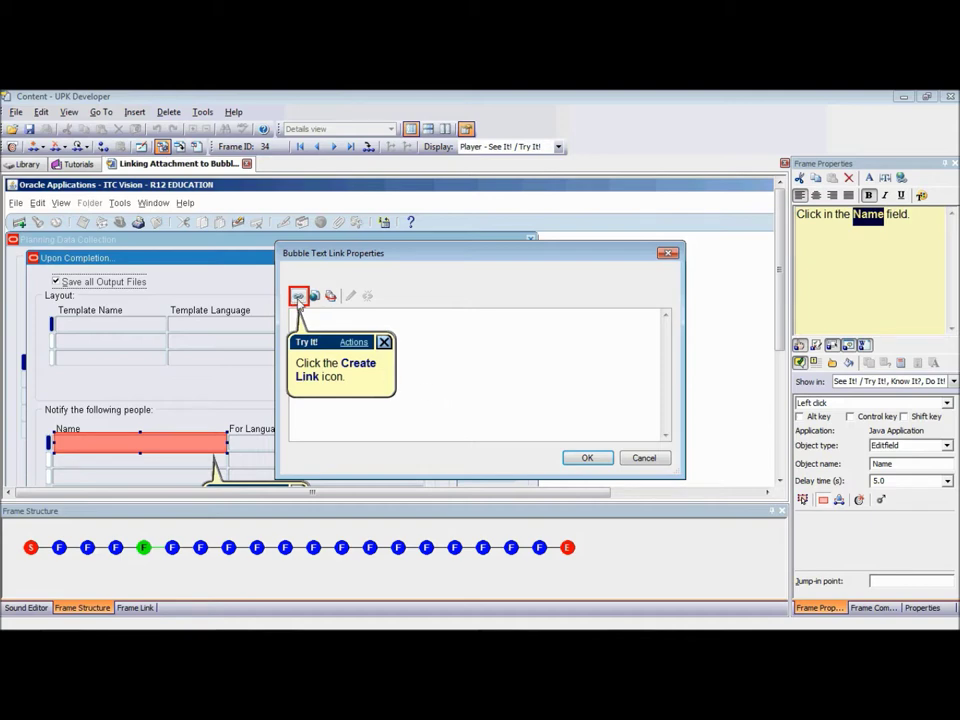
{"action": "left_click", "coordinate": [298, 296]}
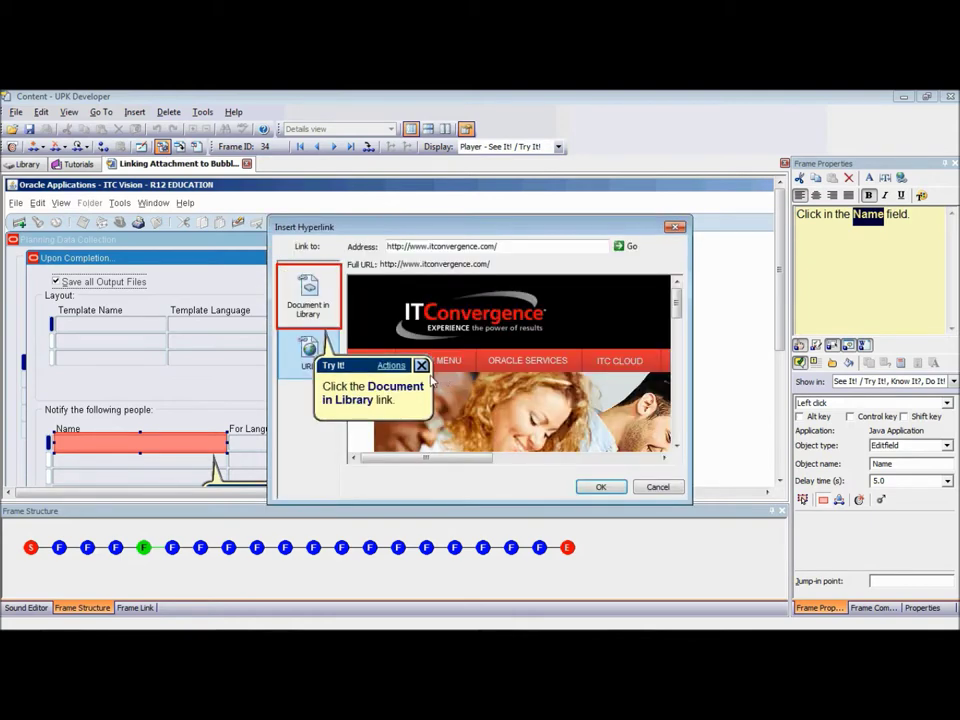
Link 'Name' to the Tutorials library web page 'Linking Attachments as a Concept in the Outline Editor'
{"action": "left_click", "coordinate": [314, 301]}
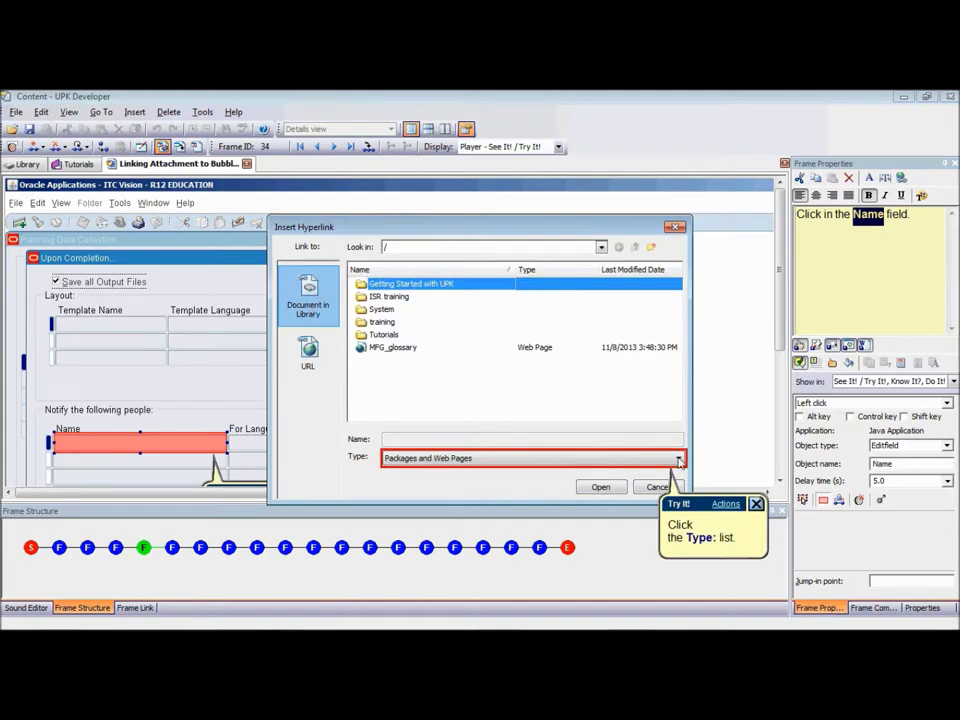
{"action": "left_click", "coordinate": [679, 461]}
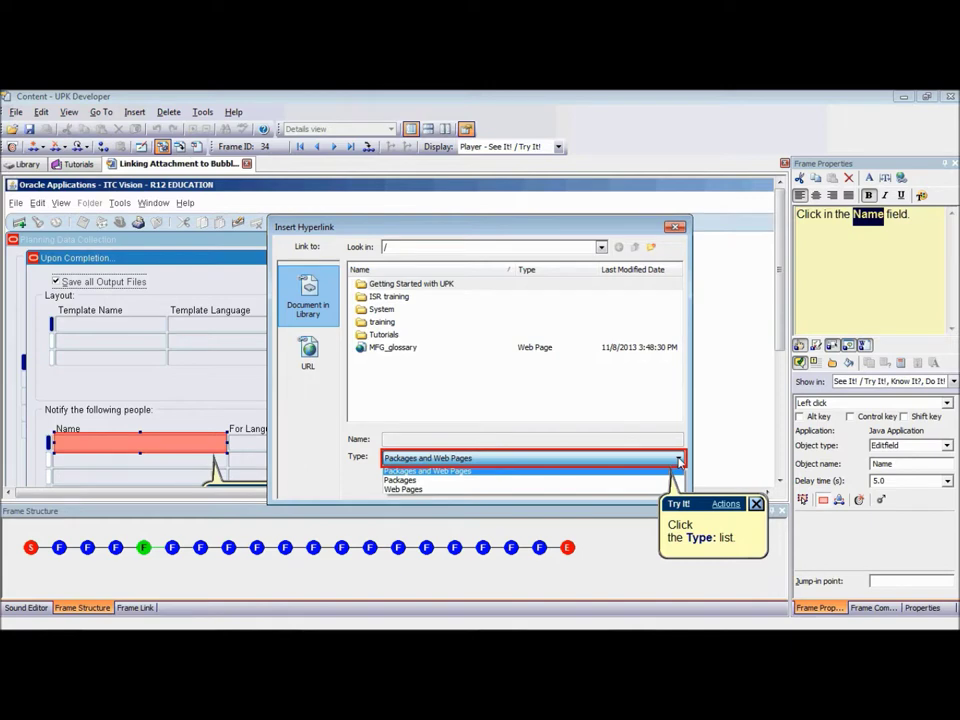
{"action": "left_click", "coordinate": [427, 471]}
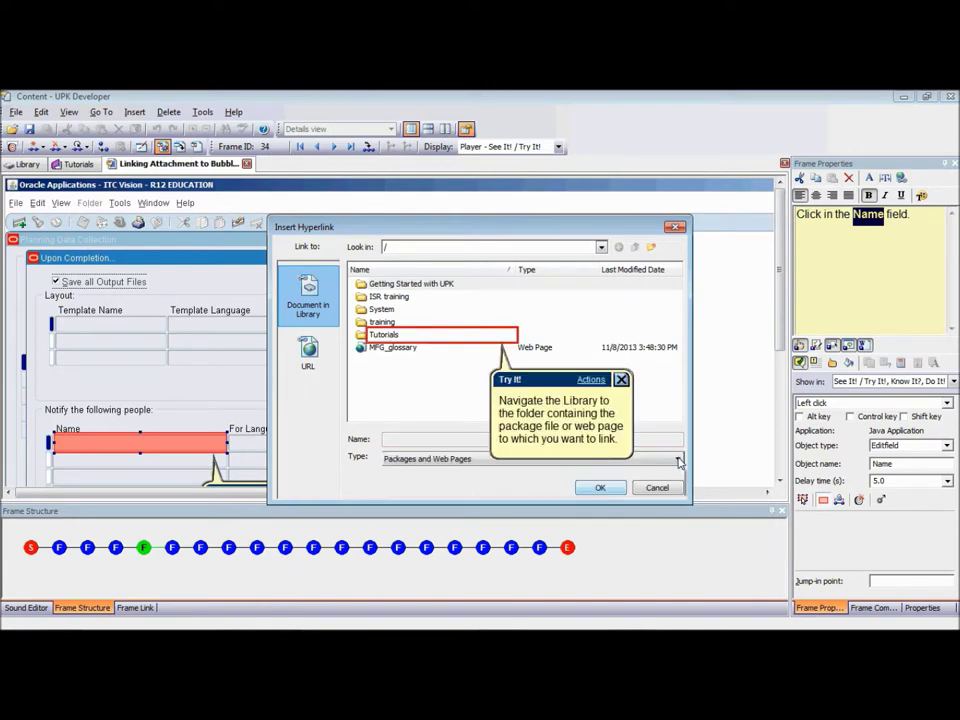
{"action": "double_click", "coordinate": [437, 339]}
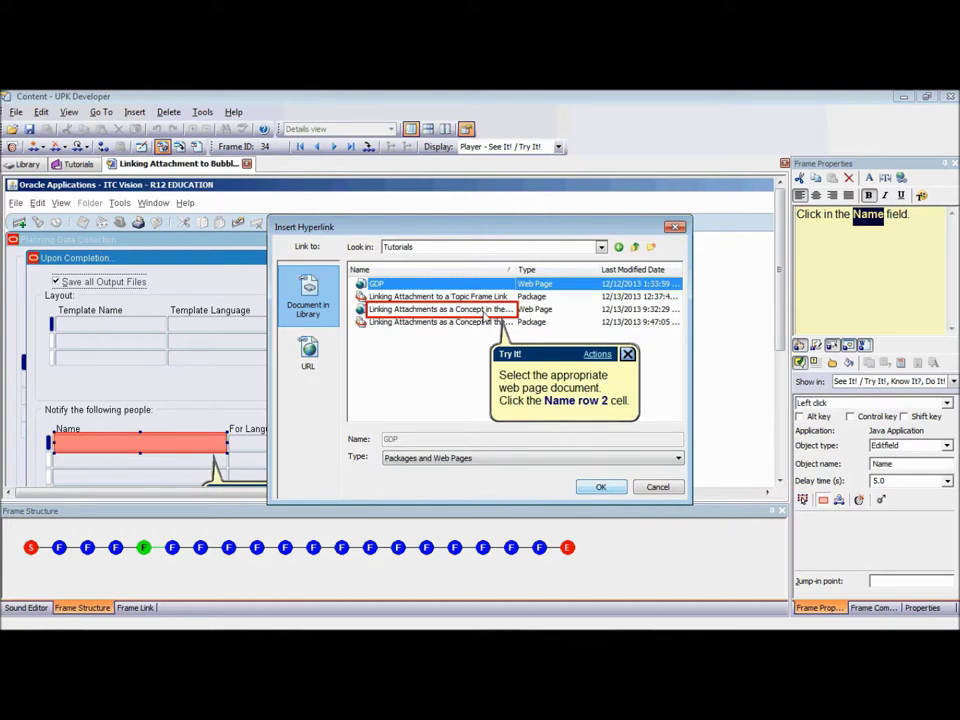
{"action": "left_click", "coordinate": [485, 313]}
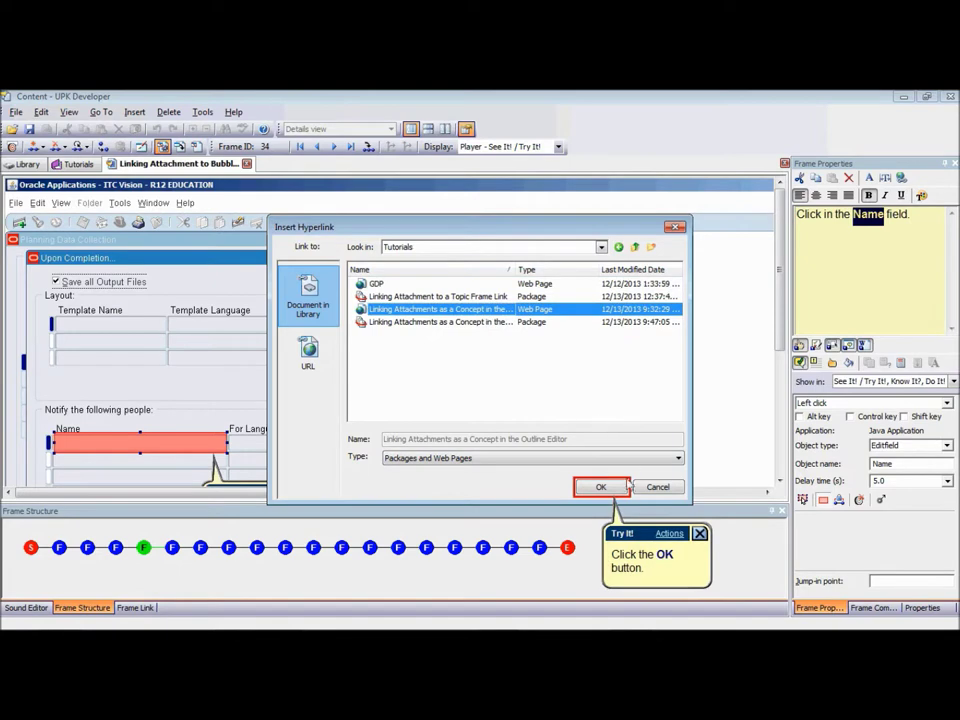
{"action": "left_click", "coordinate": [614, 487]}
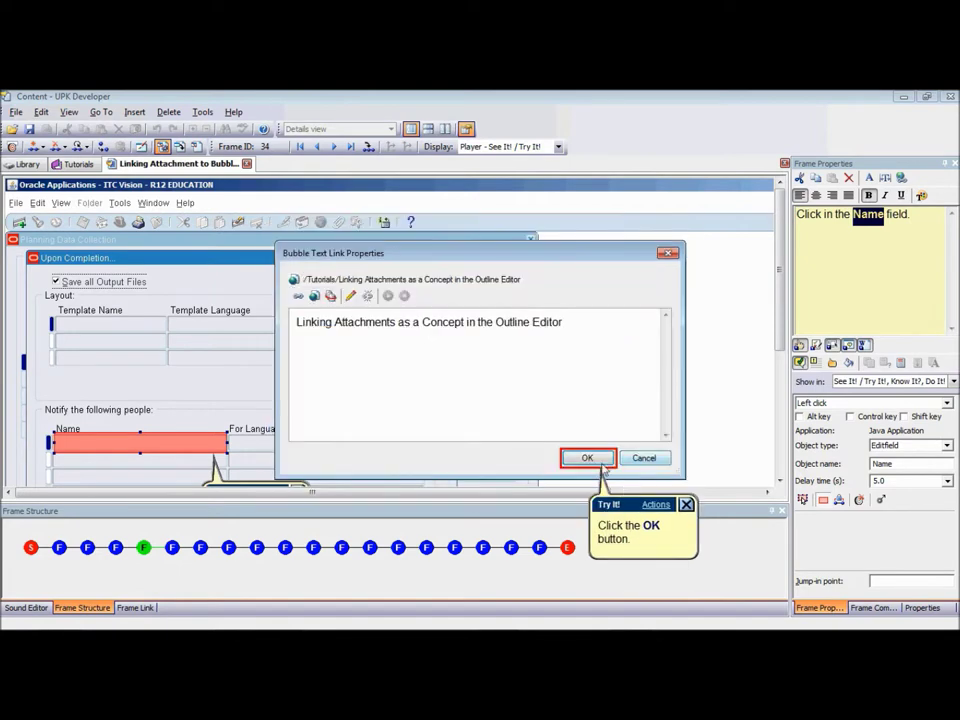
{"action": "left_click", "coordinate": [592, 461]}
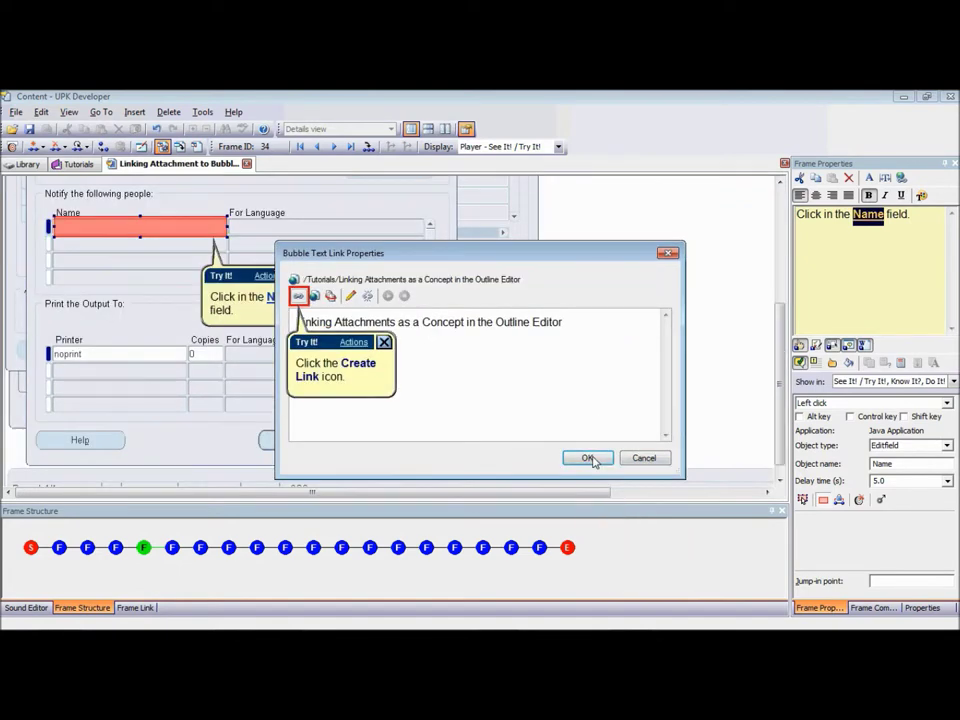
{"action": "left_click", "coordinate": [298, 297]}
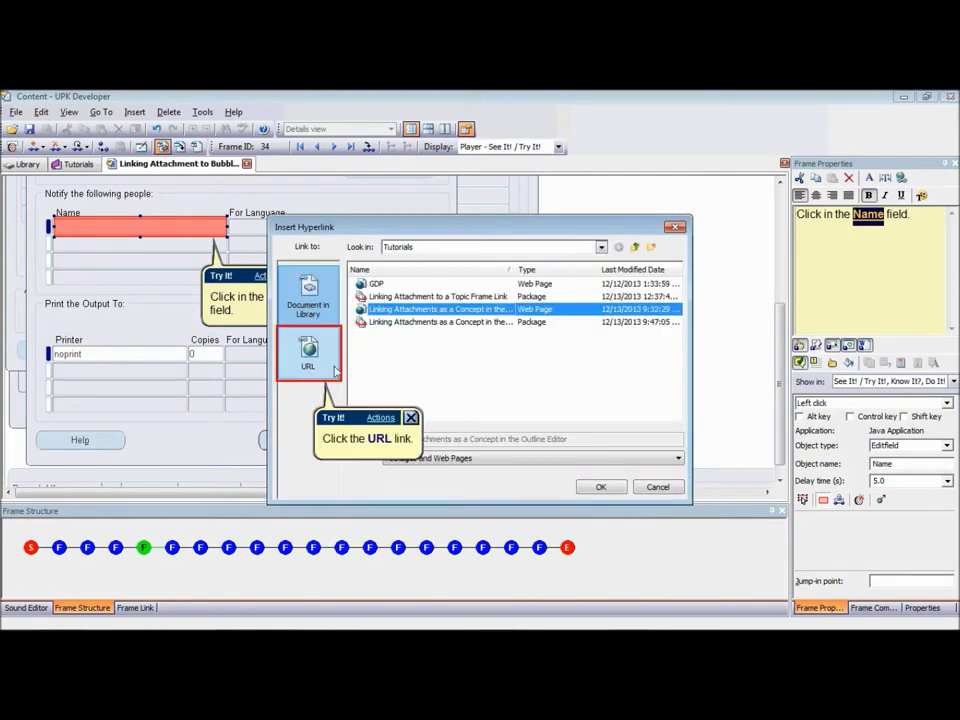
{"action": "left_click", "coordinate": [310, 368]}
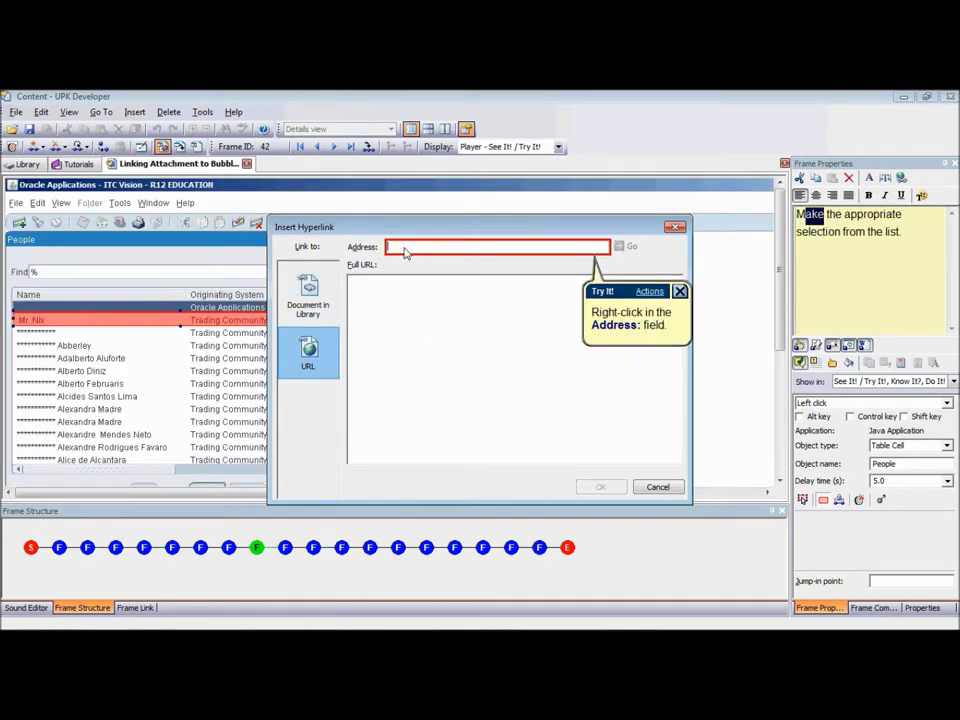
{"action": "right_click", "coordinate": [405, 252]}
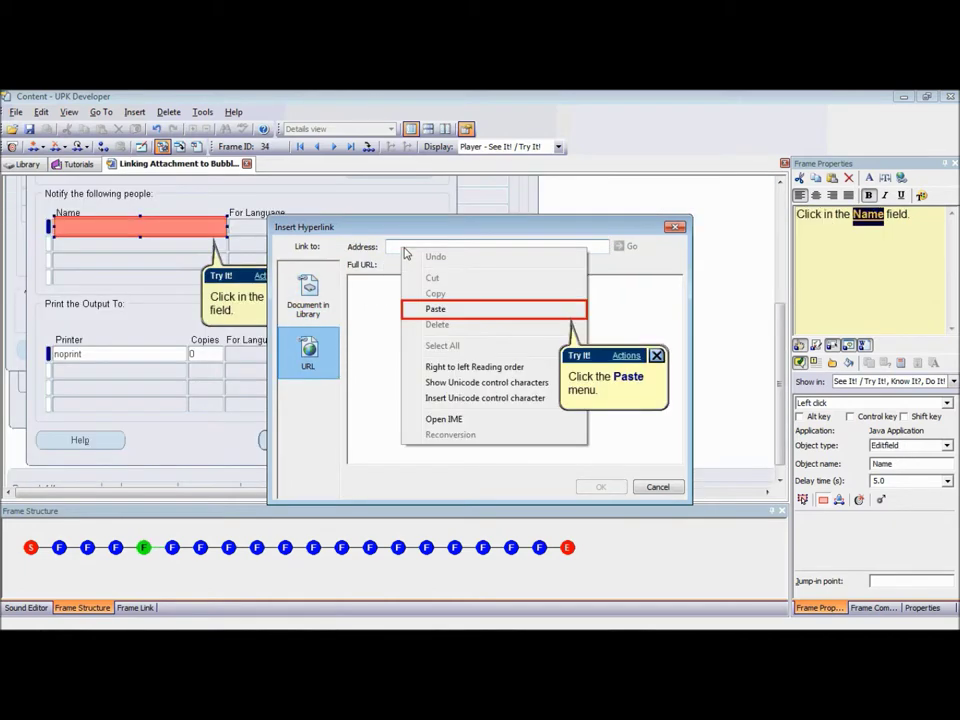
{"action": "left_click", "coordinate": [450, 312]}
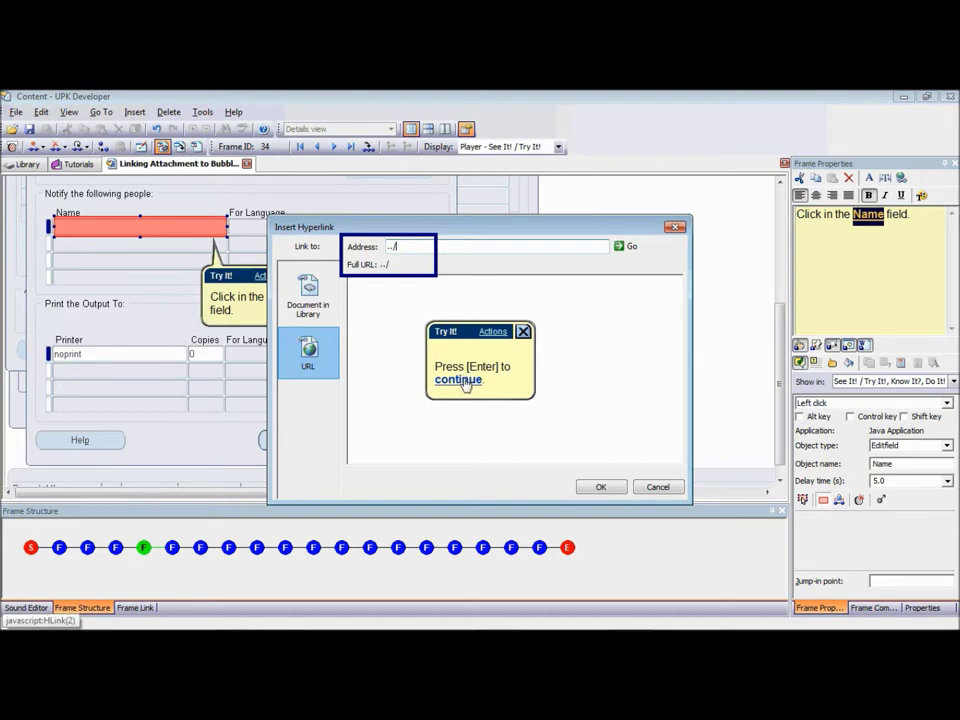
{"action": "left_click", "coordinate": [467, 388]}
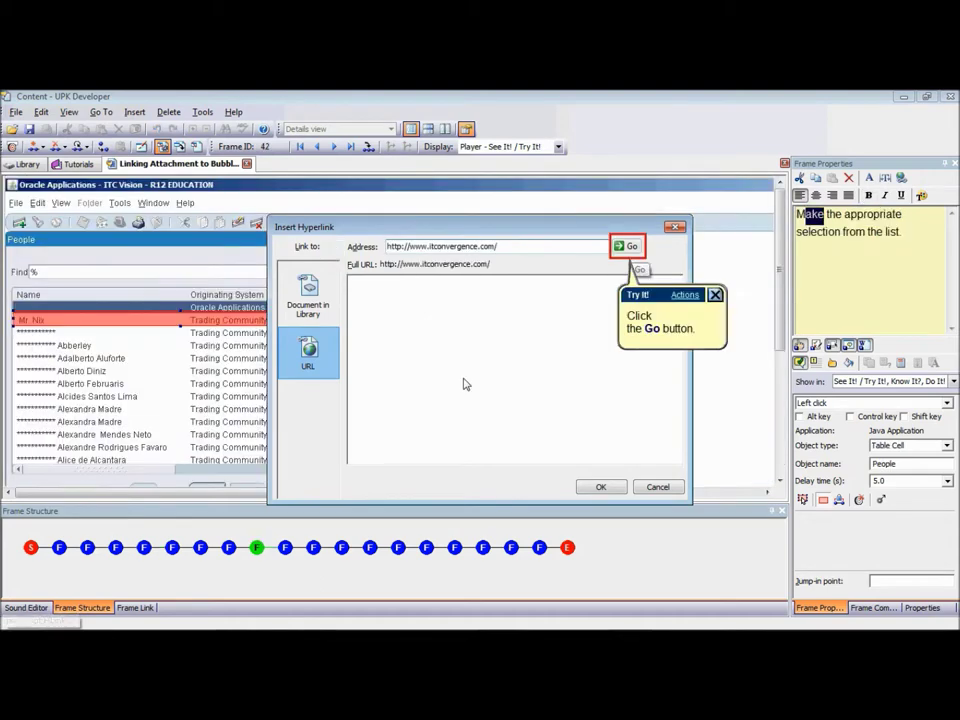
{"action": "left_click", "coordinate": [630, 248]}
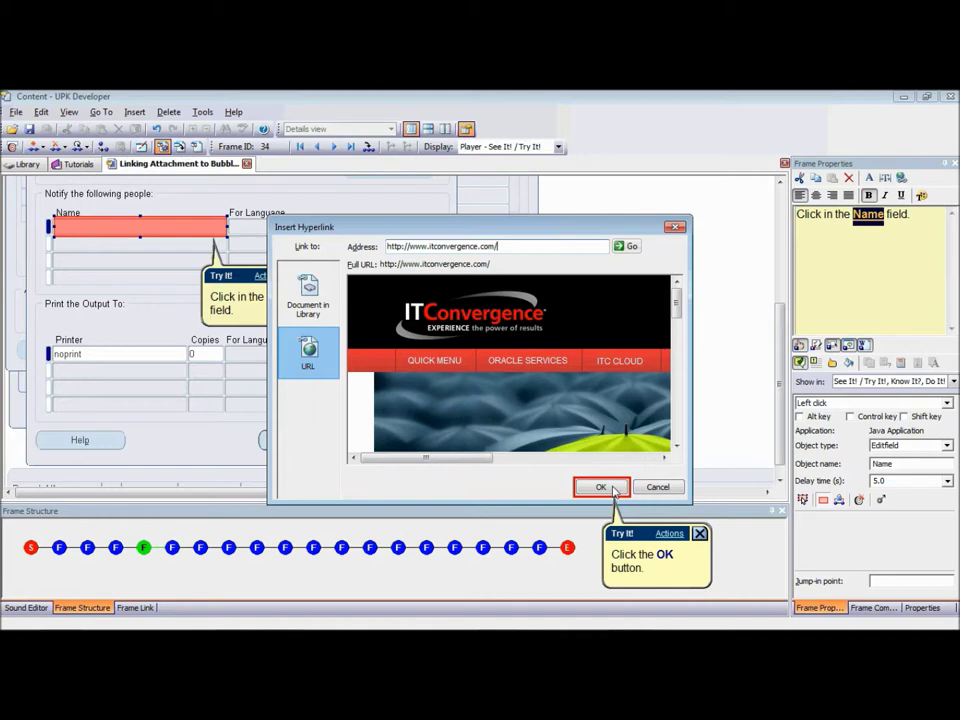
{"action": "left_click", "coordinate": [602, 487]}
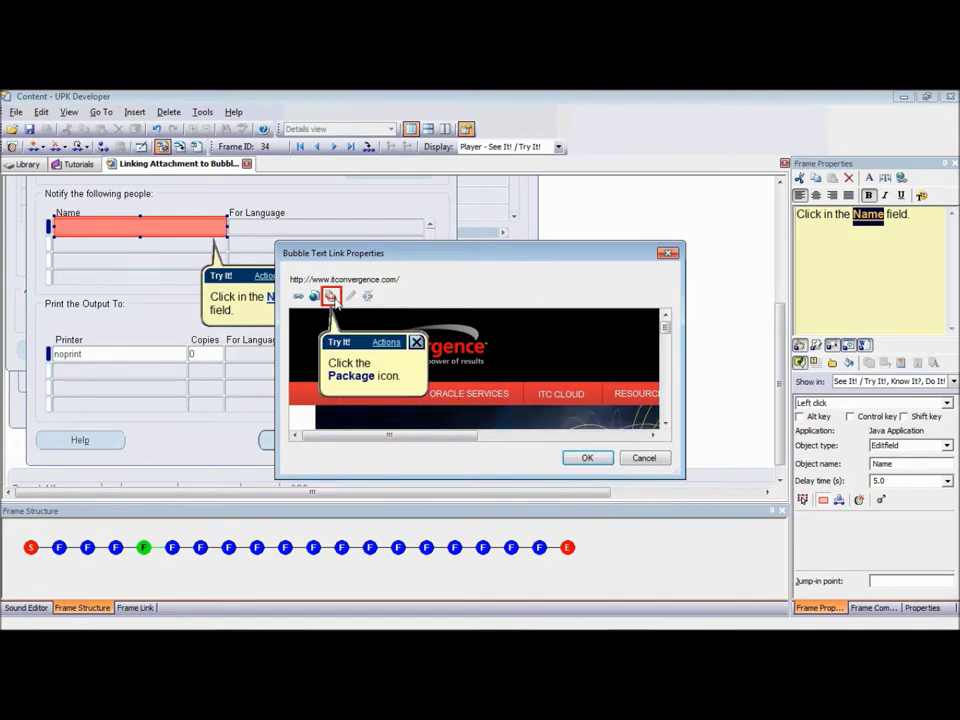
Start a new package and add the How to Link Attachment to Bubble Text Word file
{"action": "left_click", "coordinate": [330, 295]}
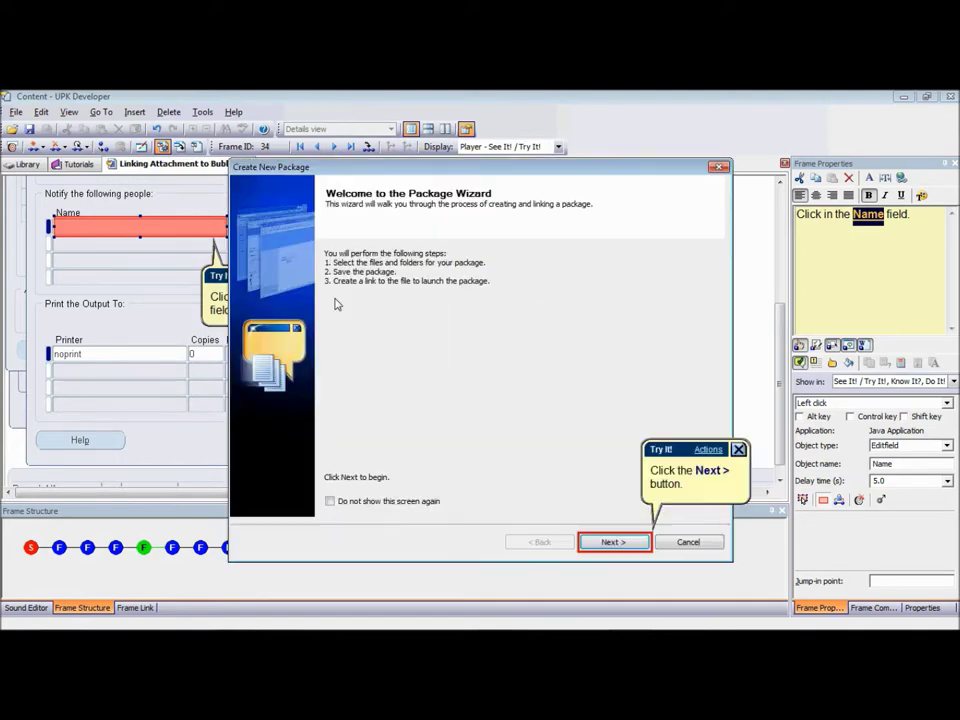
{"action": "left_click", "coordinate": [611, 541]}
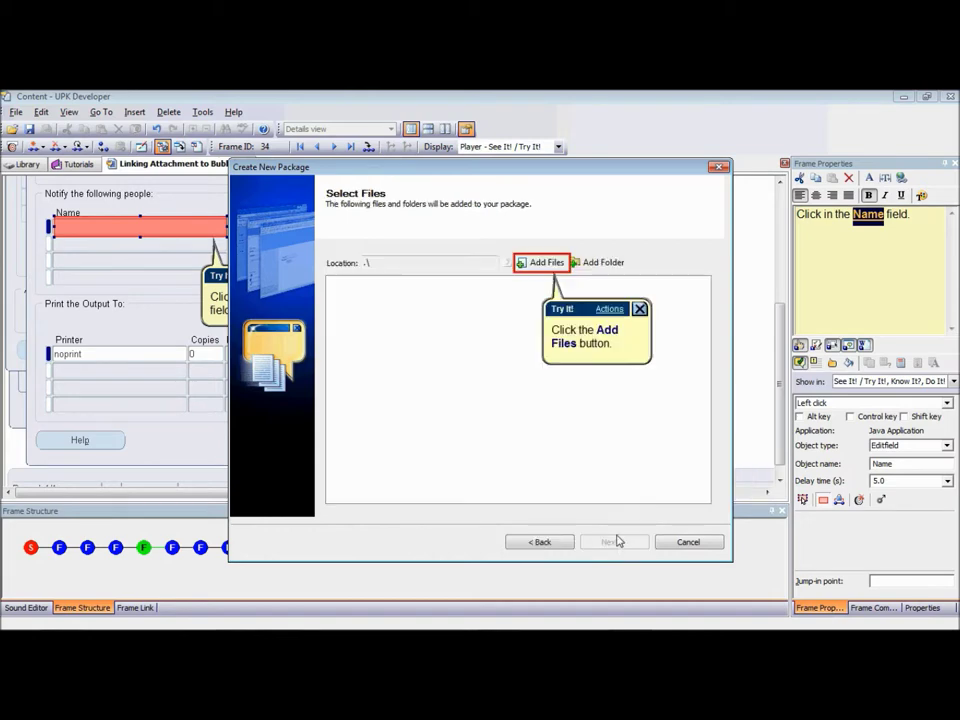
{"action": "left_click", "coordinate": [540, 263]}
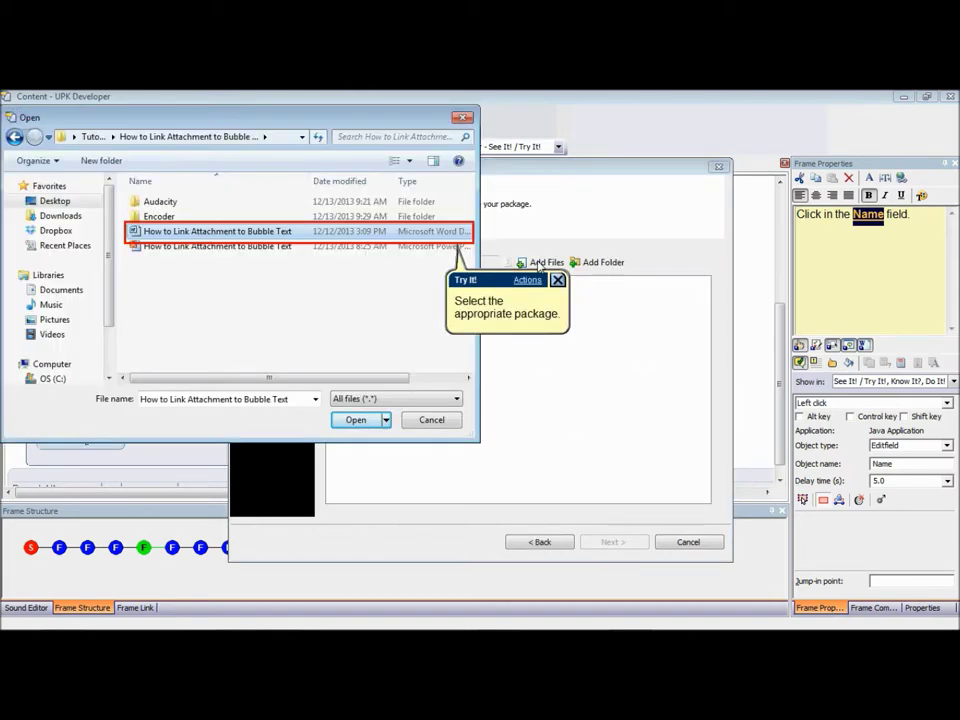
{"action": "left_click", "coordinate": [317, 232]}
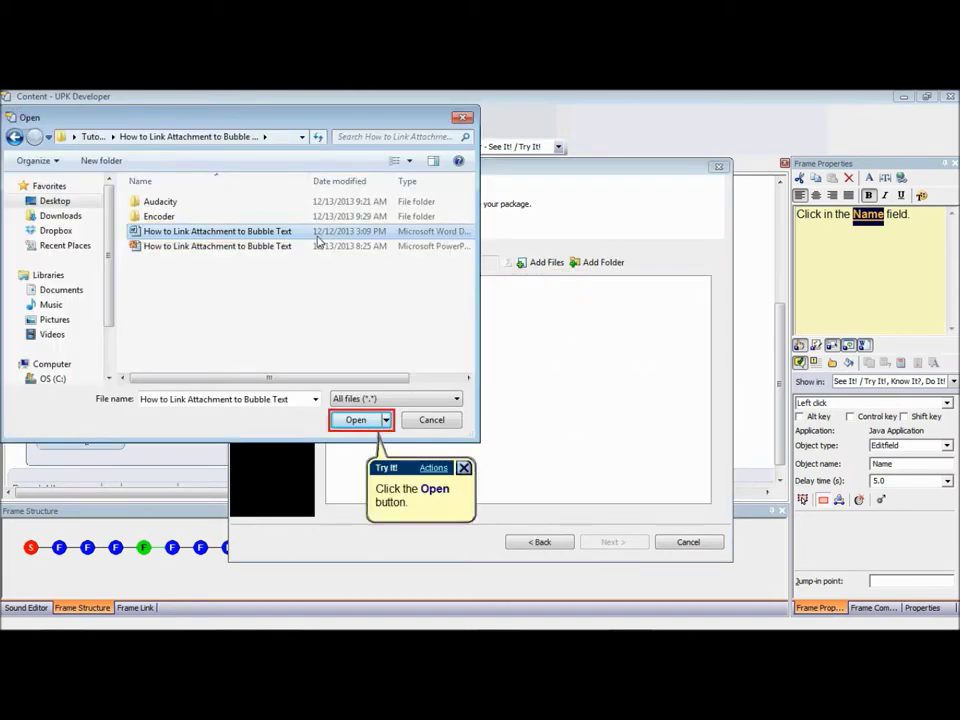
{"action": "left_click", "coordinate": [362, 425]}
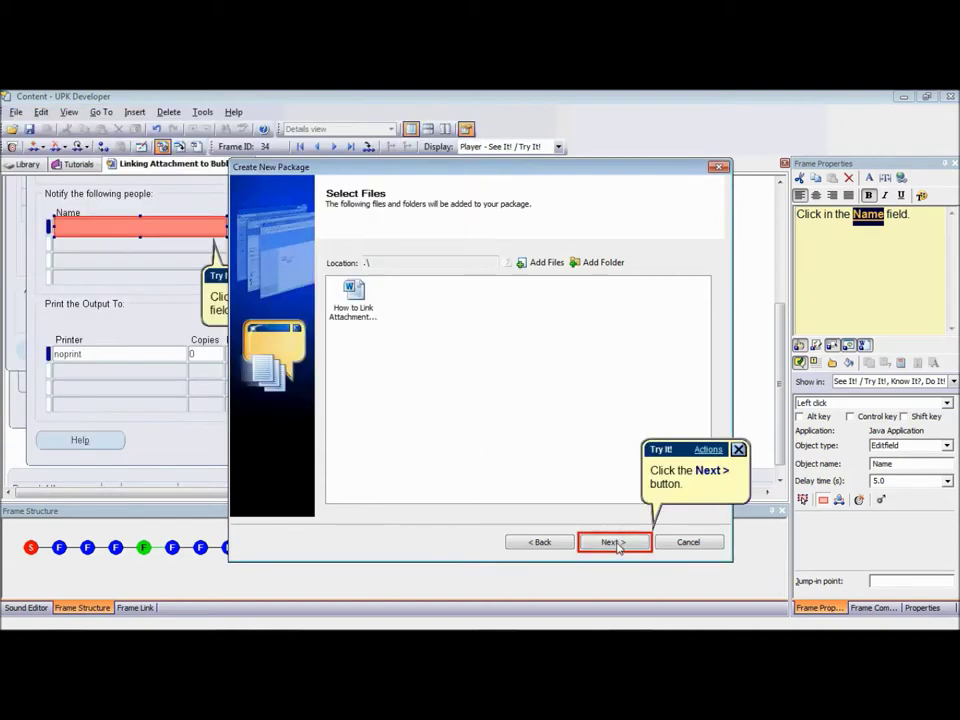
{"action": "left_click", "coordinate": [608, 542]}
Save the package in Tutorials as 'Linking Attachment to Bubble Text Link' and link its docx file
{"action": "left_click", "coordinate": [636, 261]}
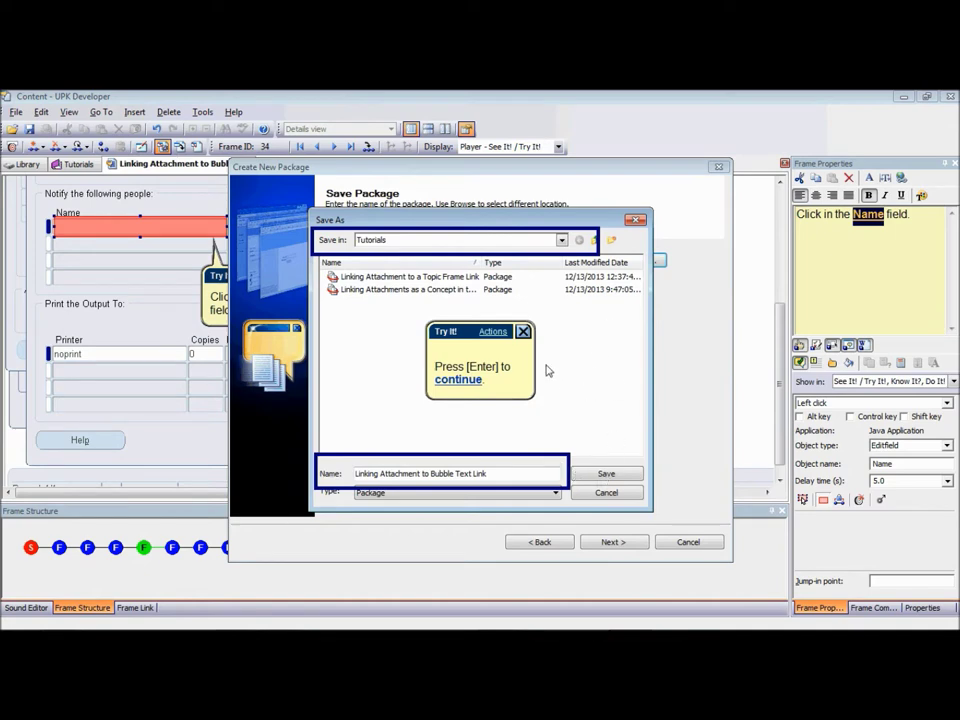
{"action": "left_click", "coordinate": [466, 382]}
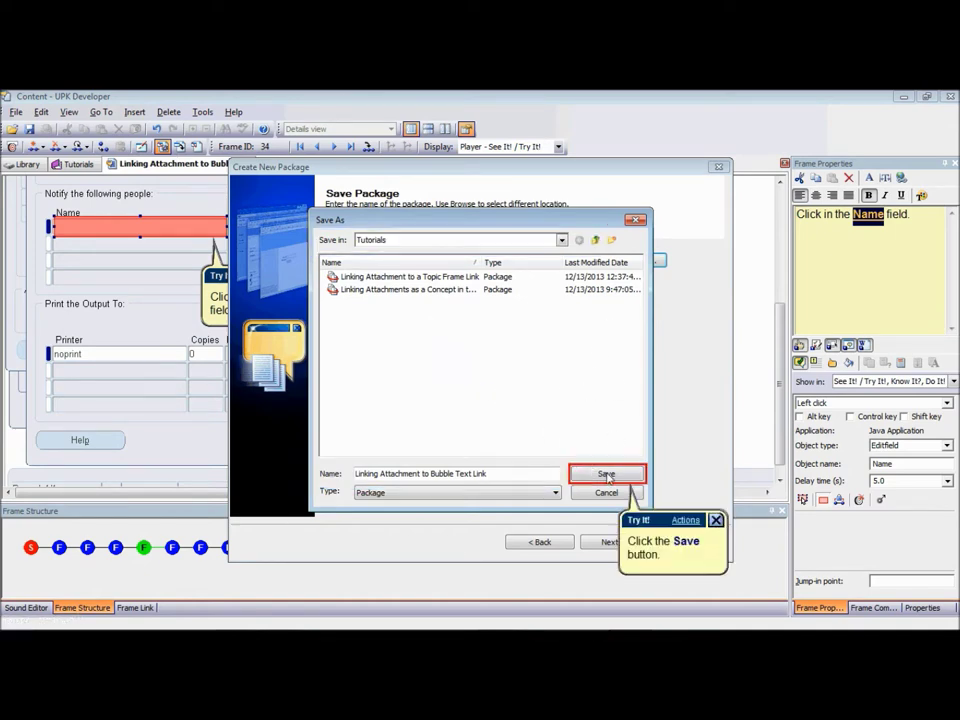
{"action": "key", "text": "Return"}
{"action": "left_click", "coordinate": [613, 540]}
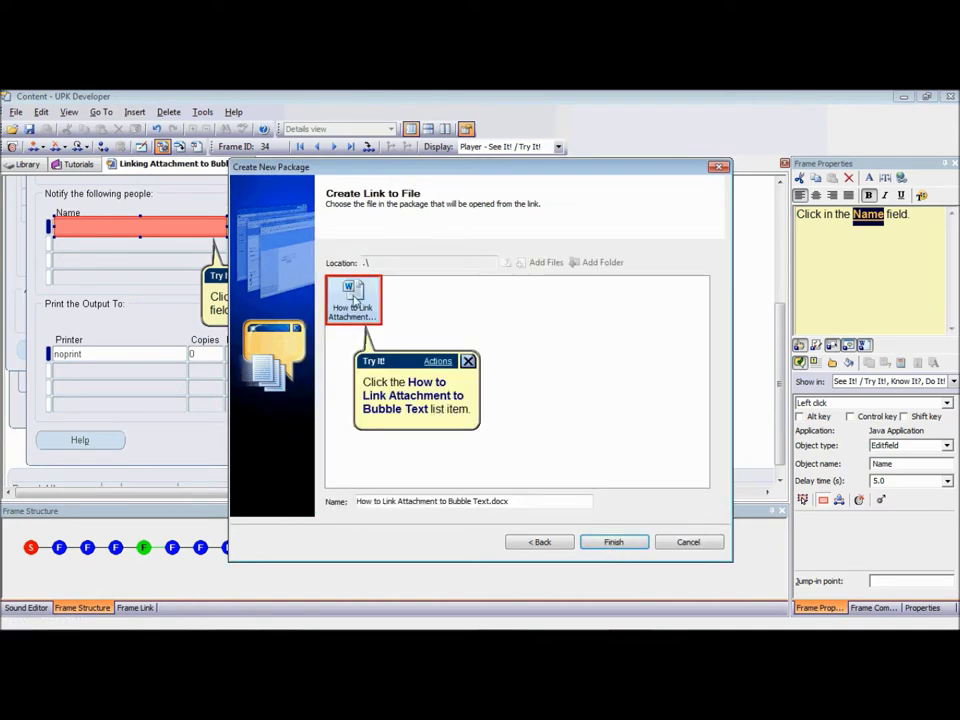
{"action": "key", "text": "Return"}
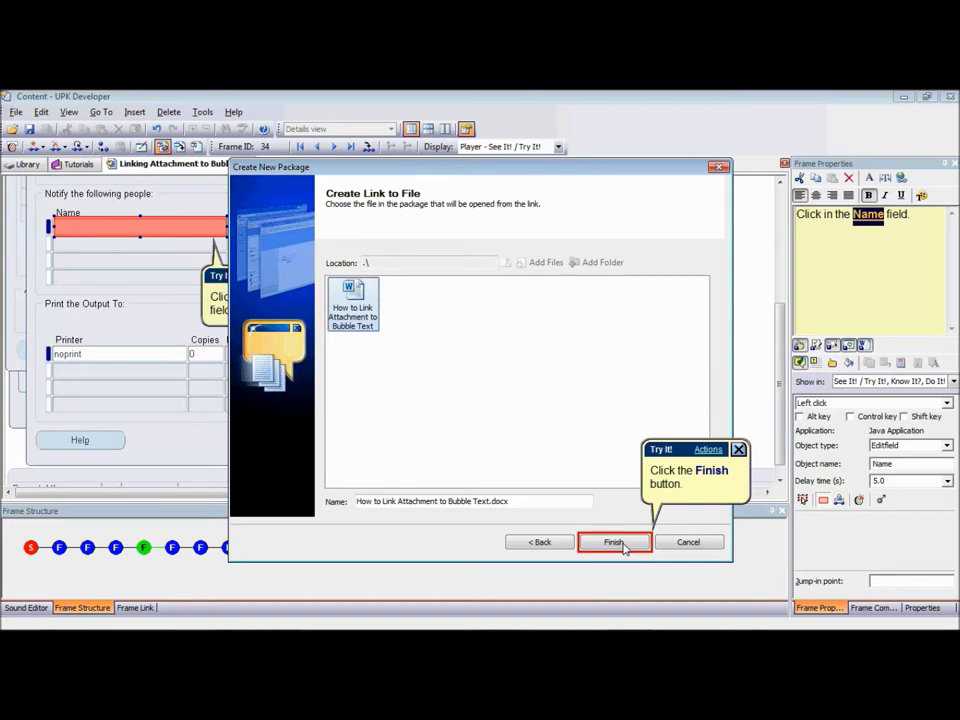
{"action": "left_click", "coordinate": [613, 542]}
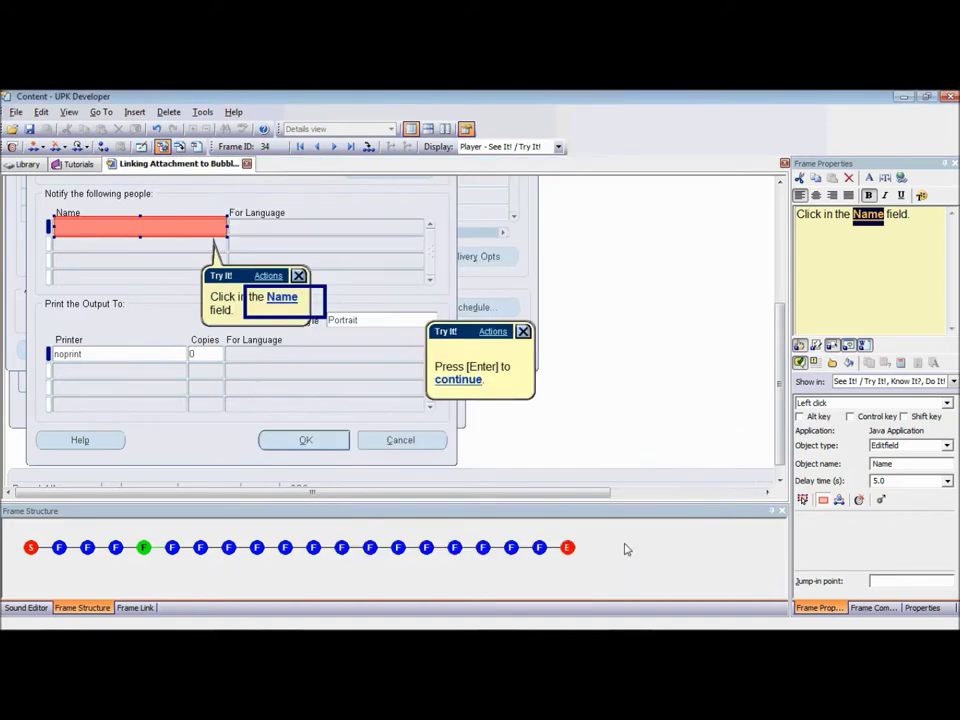